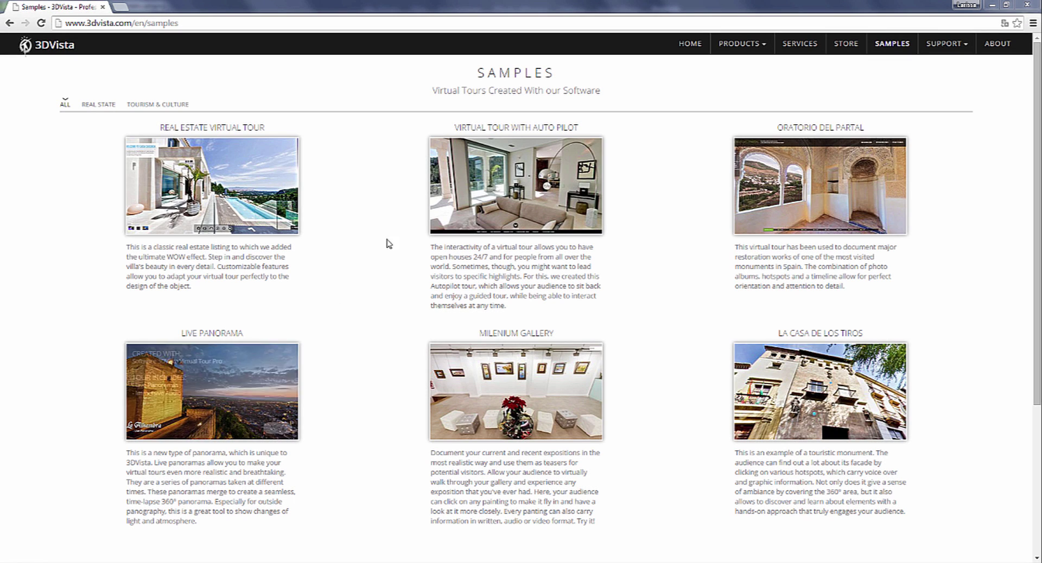
- Browse the 3DVista sample tours in Chrome, including the Casa Cascada tour
mouse_move(507, 415)
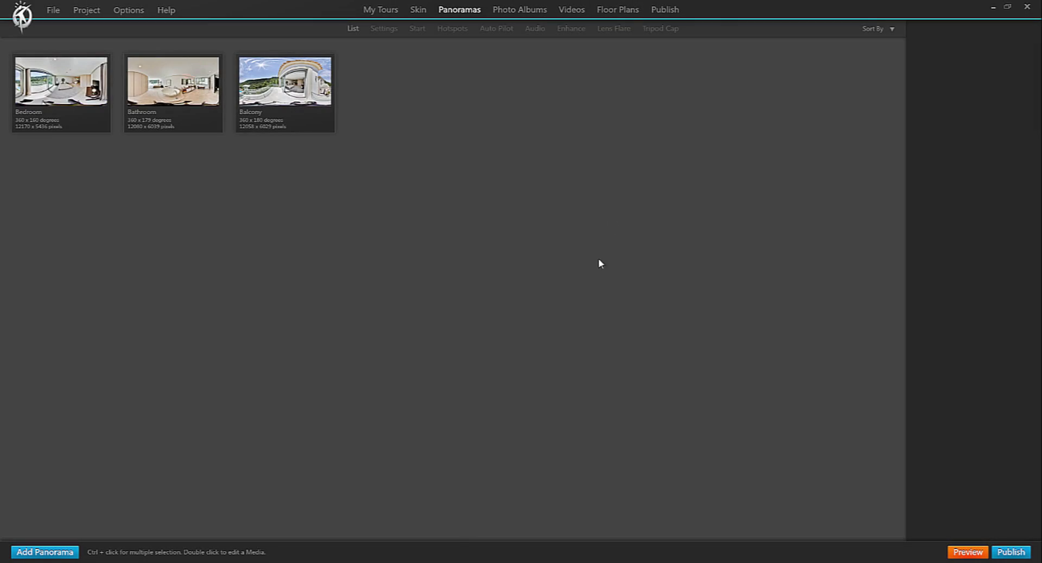
- In the Publish > Loading editor, delete the 3DVista.com domain from the link
click(663, 11)
click(537, 33)
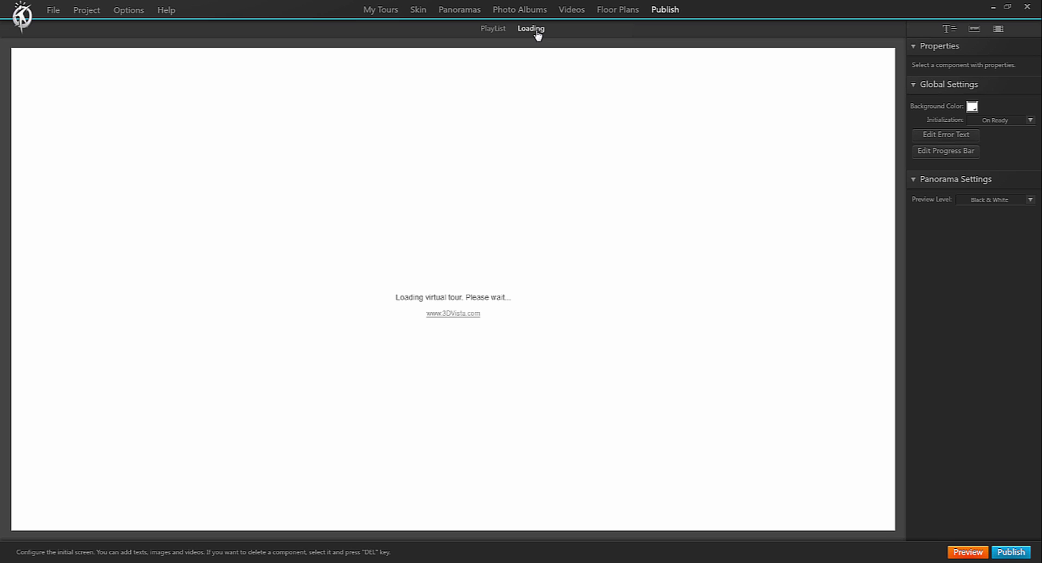
click(489, 298)
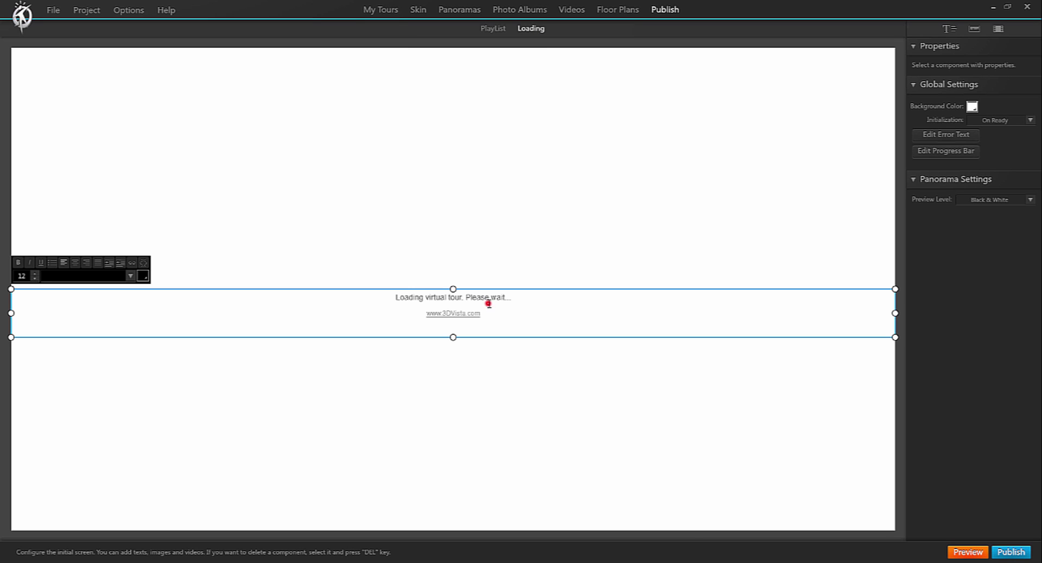
click(486, 313)
drag(481, 313, 442, 313)
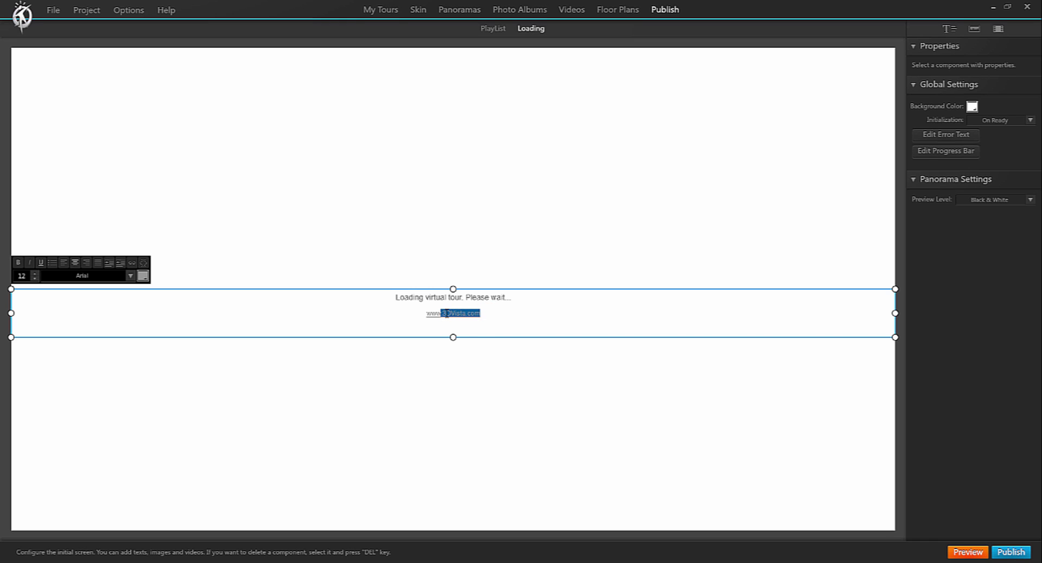
key(BackSpace)
- Change the message to 'Laedt virtual tour. Bitte warten...'
double_click(410, 298)
text(Laedt)
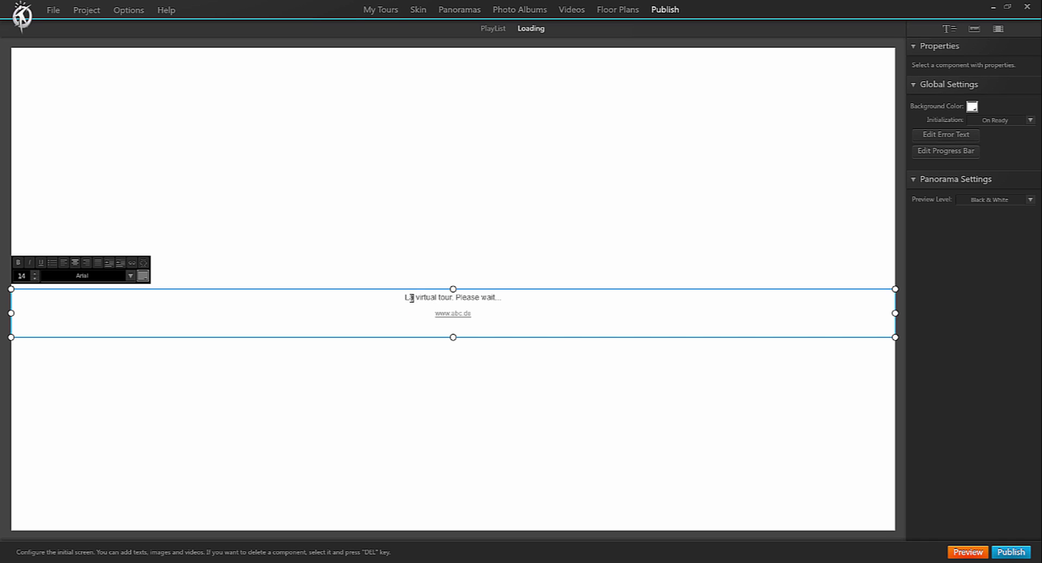
drag(473, 297, 500, 298)
text(Bitte warten)
- Raise the loading message font size to 20
drag(515, 298, 385, 288)
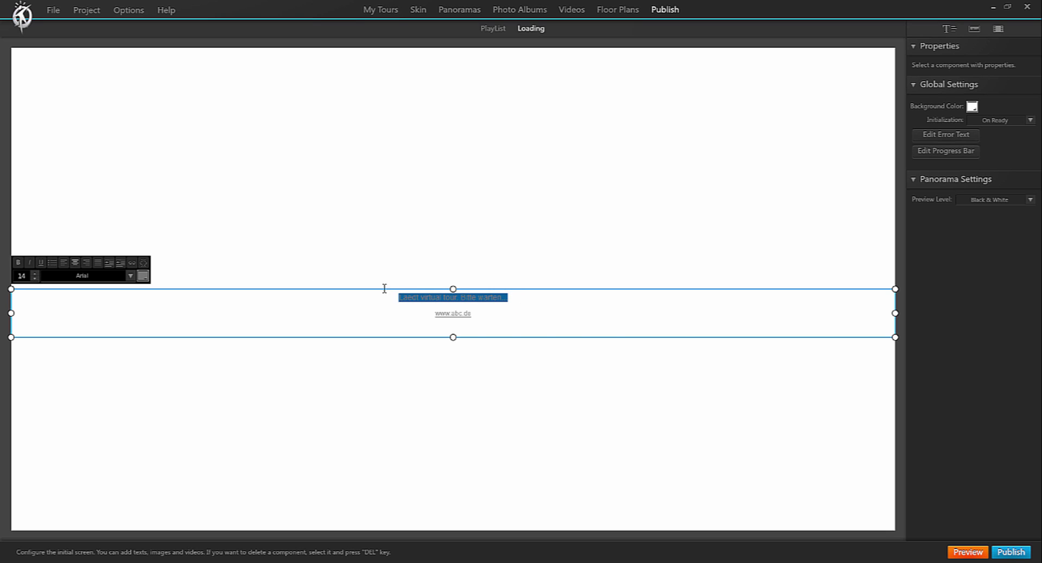
click(36, 274)
click(36, 274)
click(36, 274)
click(35, 274)
click(36, 274)
click(36, 274)
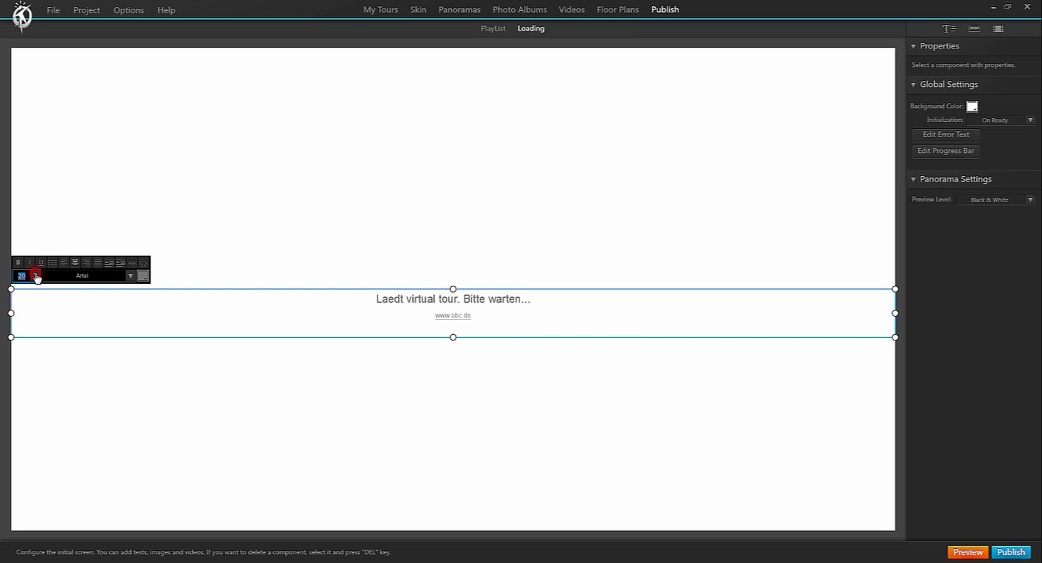
drag(481, 315, 429, 316)
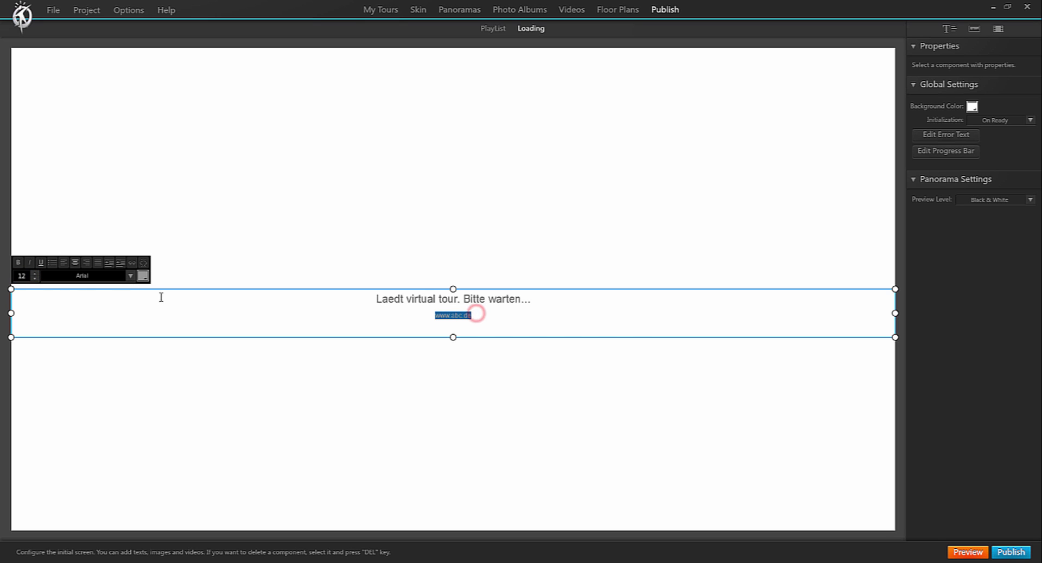
click(143, 277)
click(161, 332)
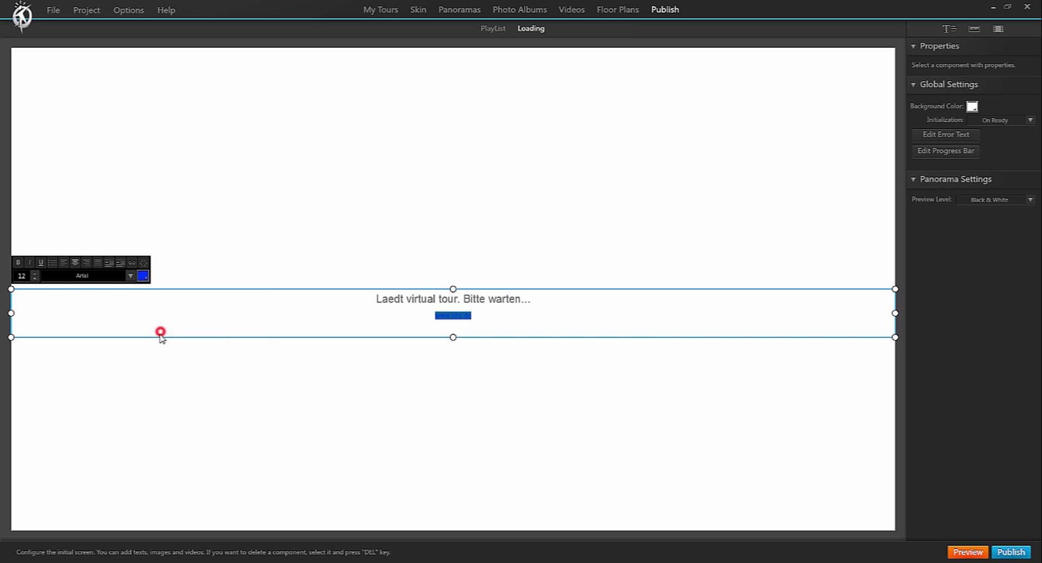
click(505, 400)
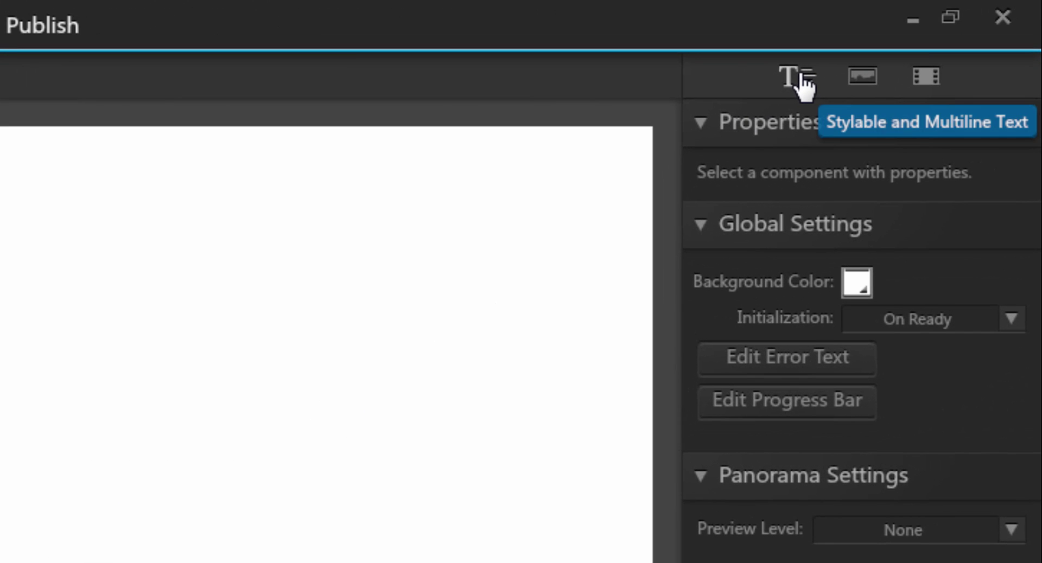
- Add a text box reading 'created by ABC Real Estate', widened to fit one line
click(803, 79)
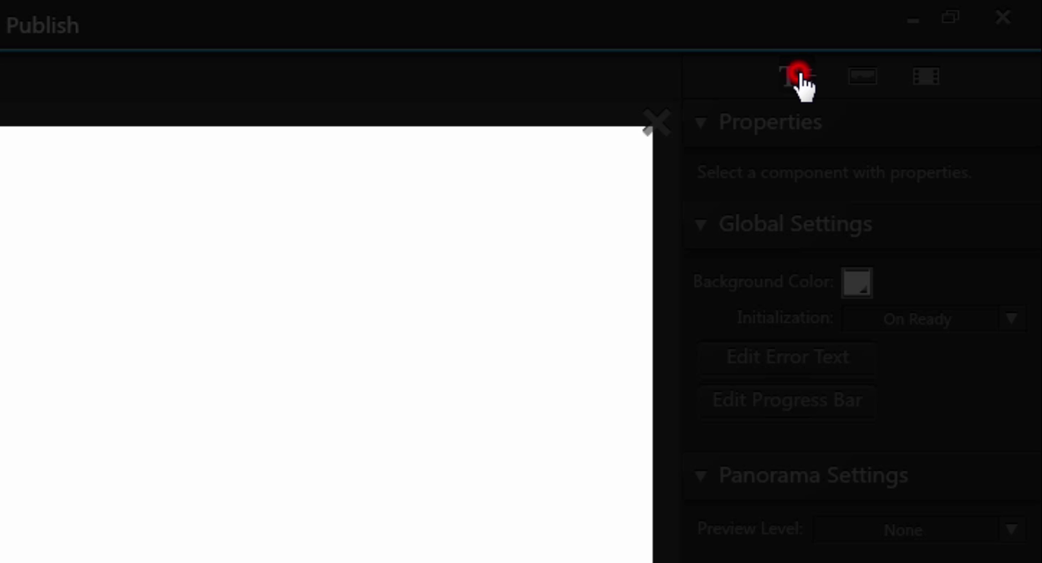
click(741, 491)
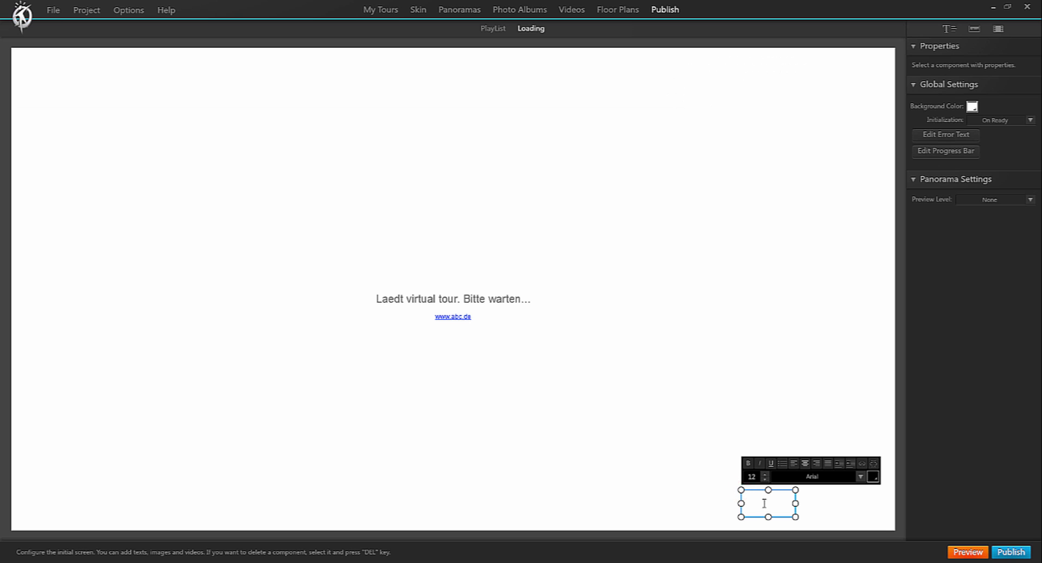
text(c)
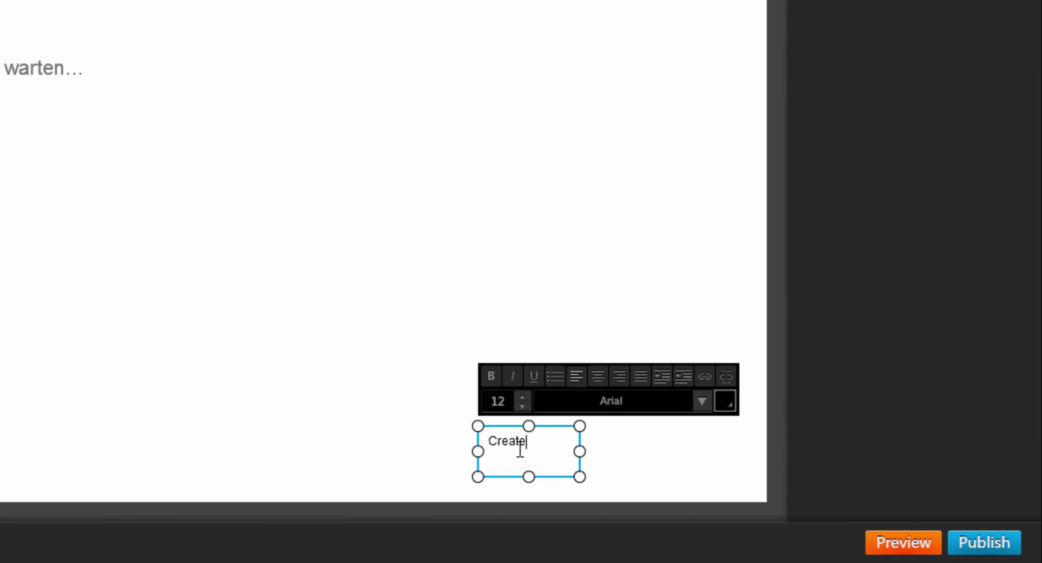
text(reated by ABC )
text(Real Estate)
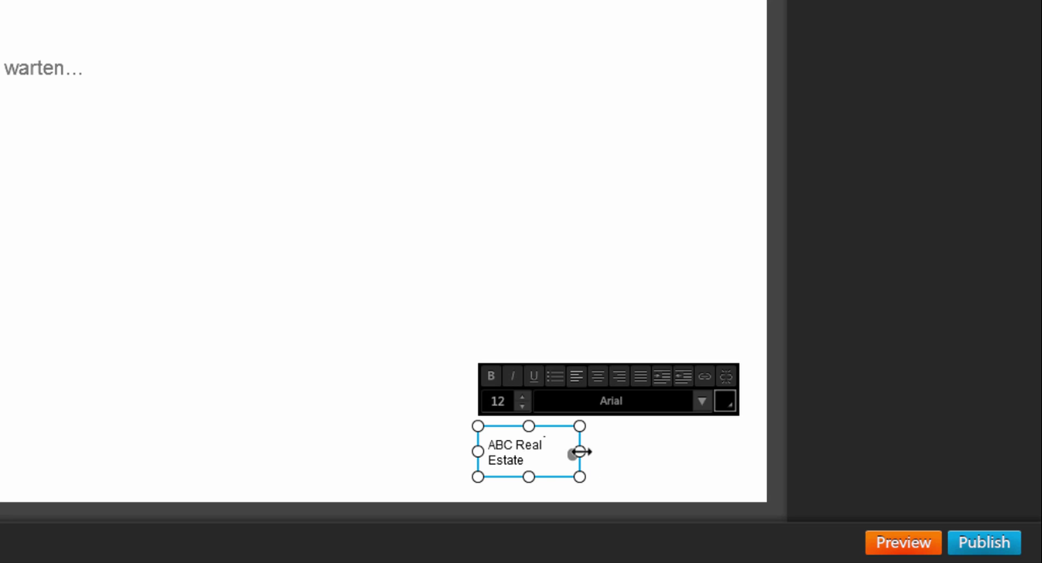
drag(580, 452, 712, 452)
- Format the credit as 13-pt italic Tahoma and move it to the bottom-right corner
drag(651, 443, 526, 418)
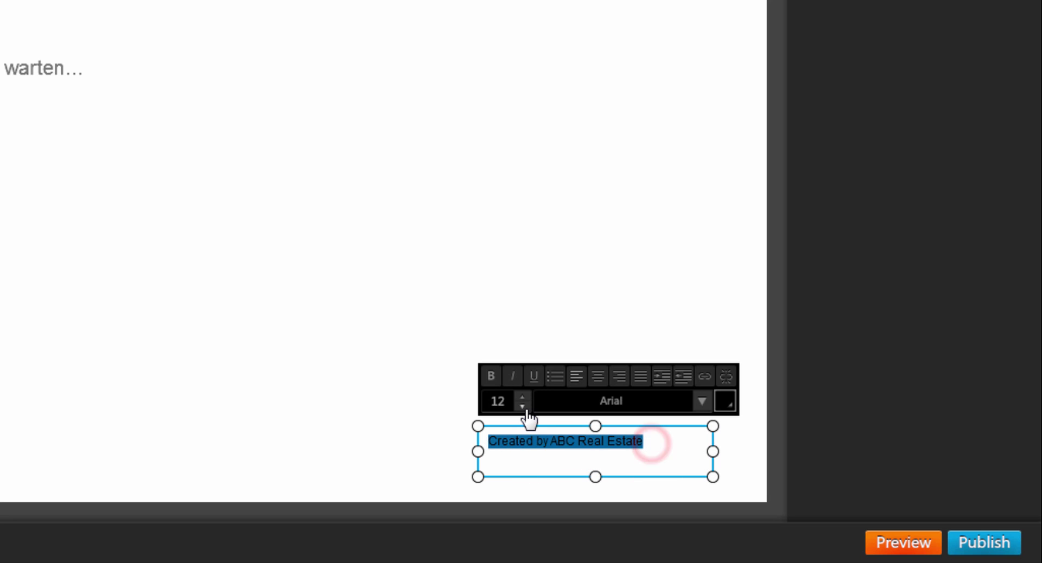
click(522, 397)
click(703, 403)
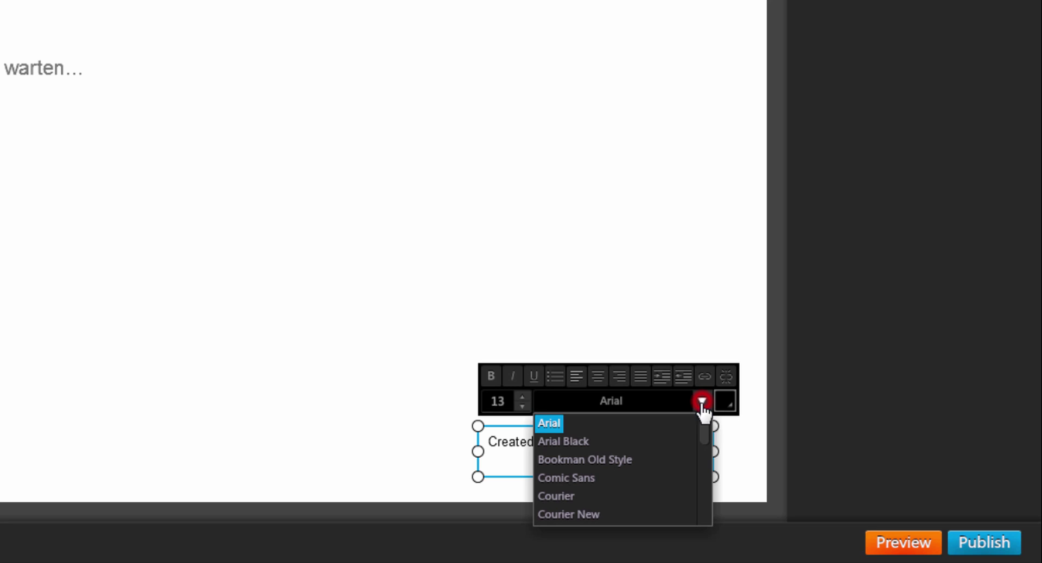
drag(704, 432, 702, 498)
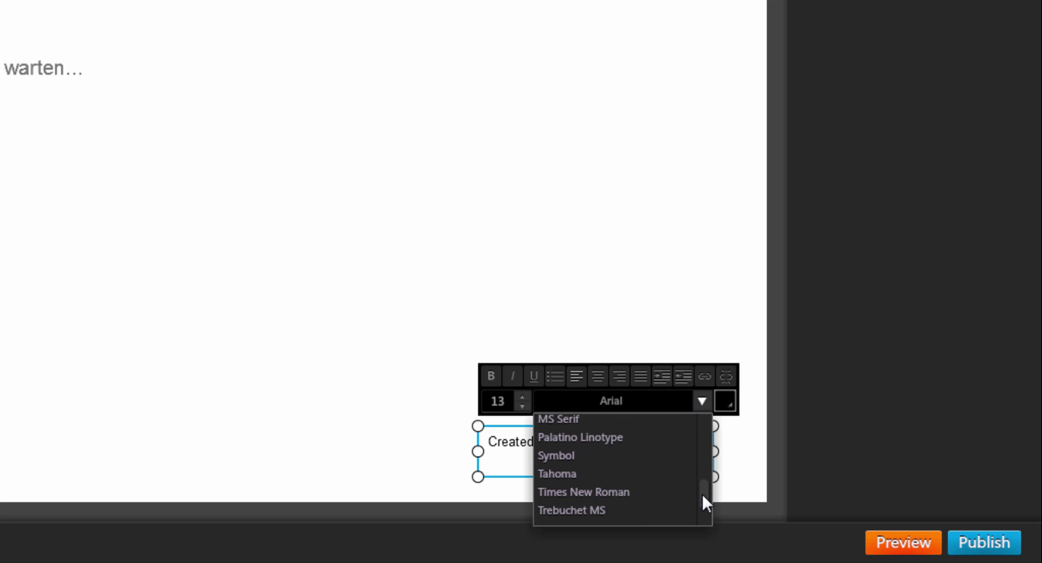
click(568, 474)
click(513, 376)
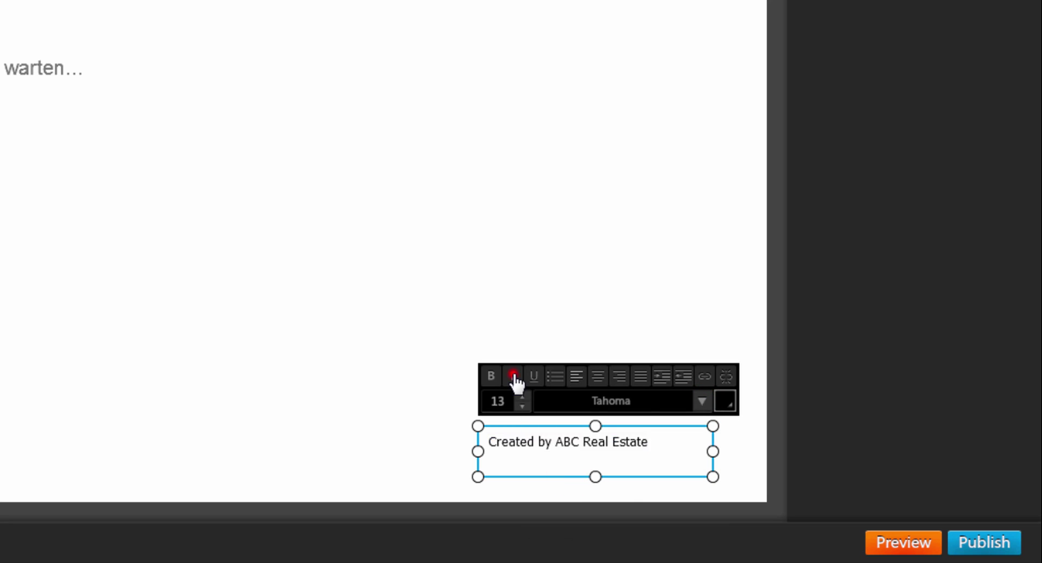
click(666, 443)
drag(648, 429, 702, 451)
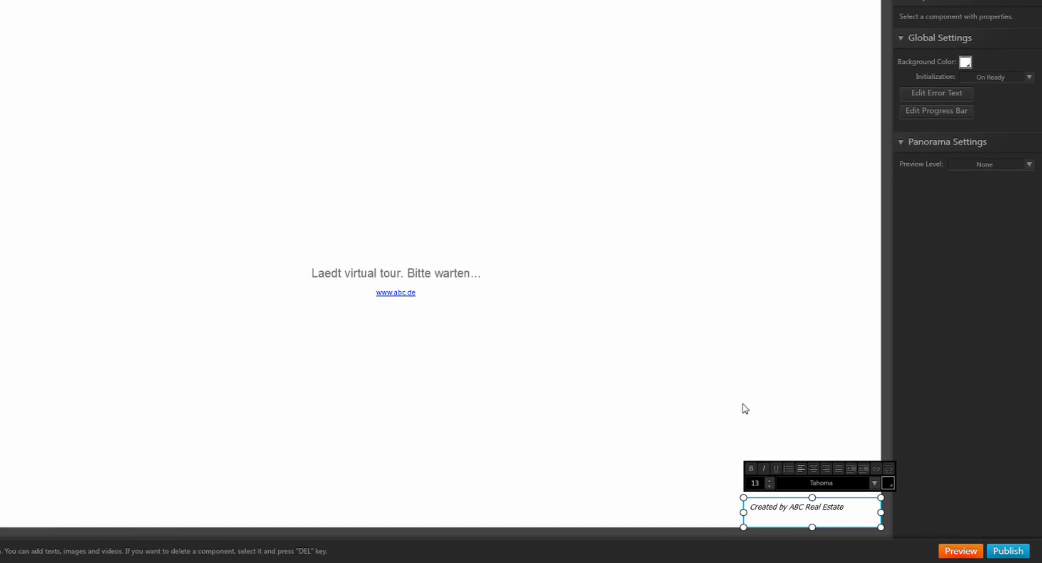
click(770, 423)
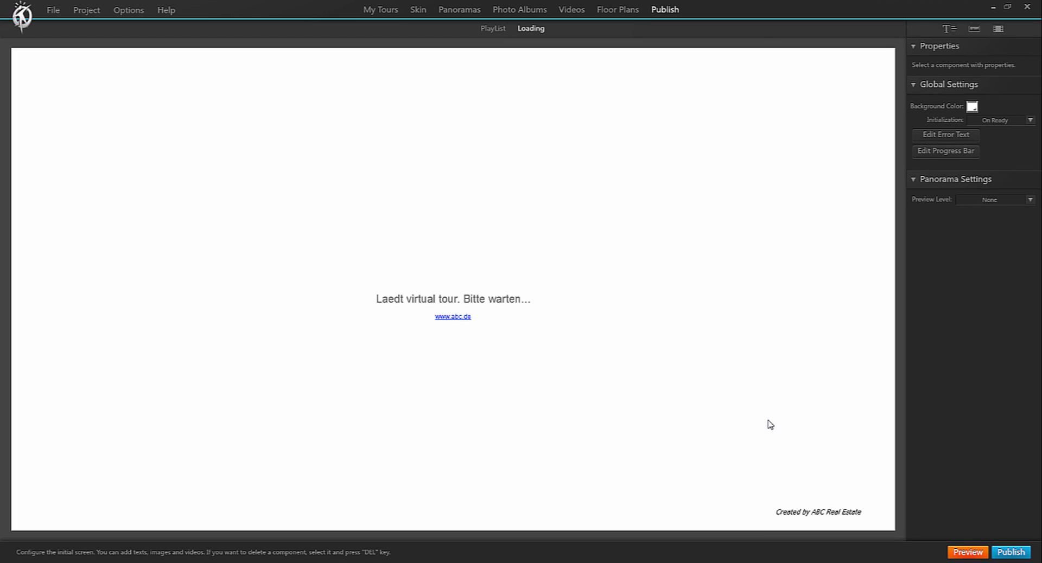
- Set the loading screen background to black and give the credit text a new colour
click(973, 107)
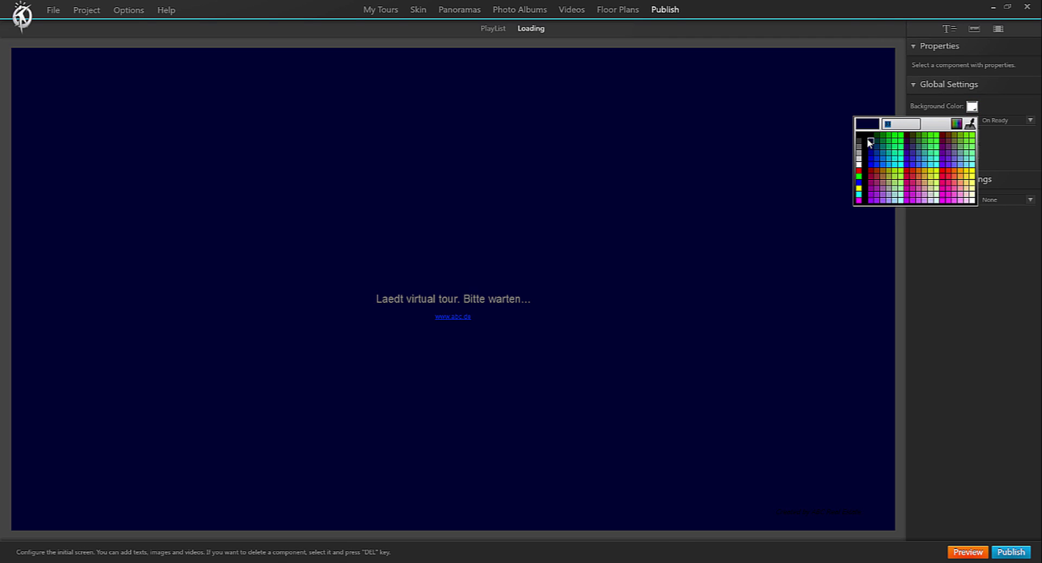
click(858, 137)
click(834, 510)
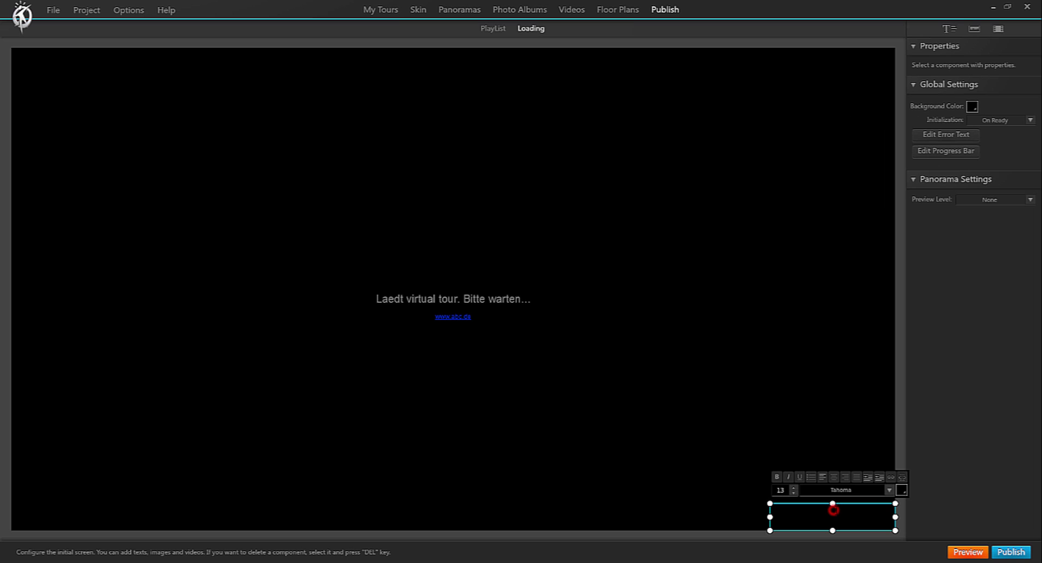
drag(860, 513, 775, 513)
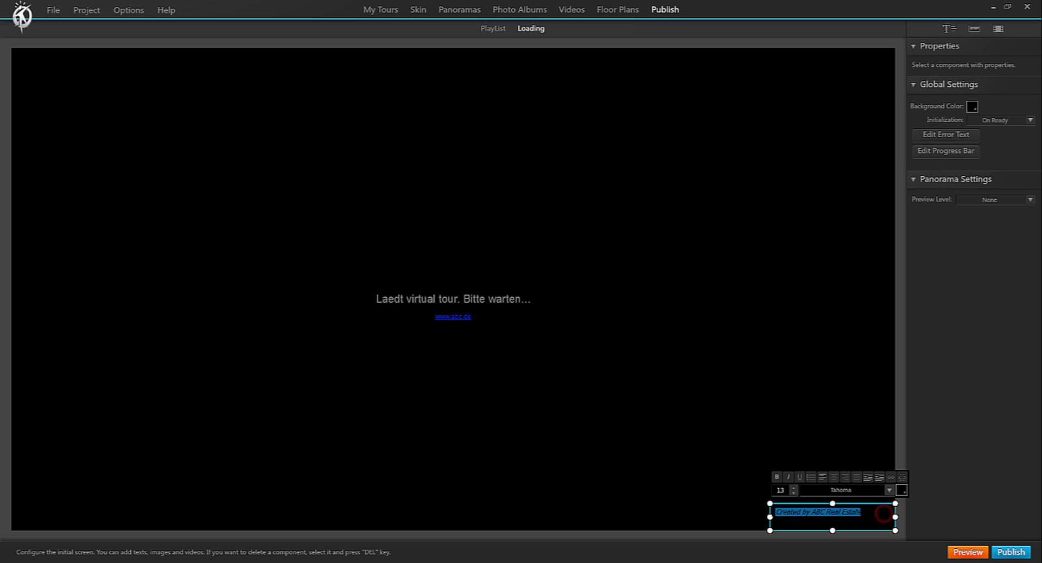
click(902, 492)
click(902, 440)
click(833, 435)
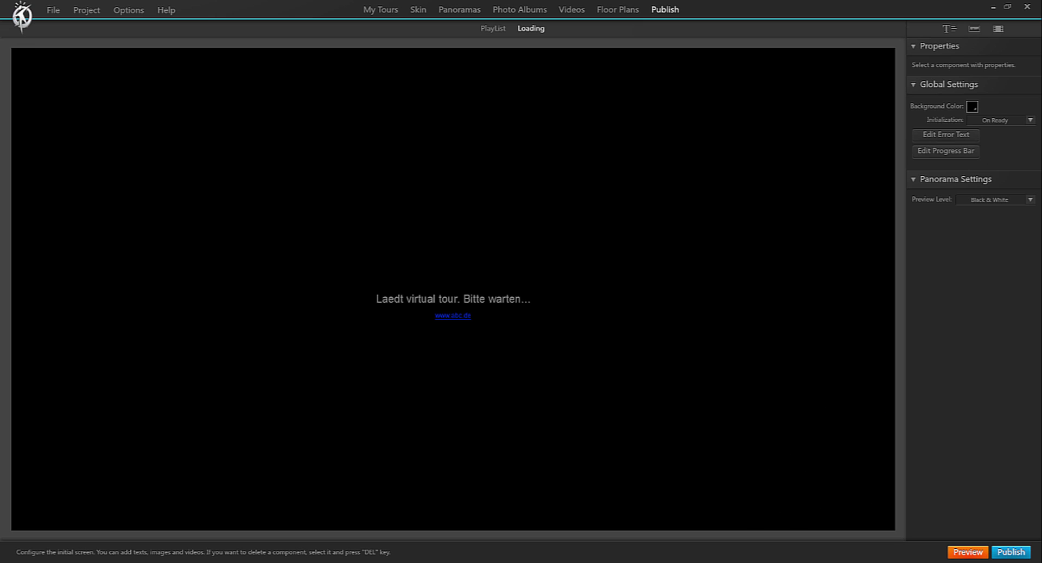
- Delete the loading text block and switch the background colour to white
click(503, 323)
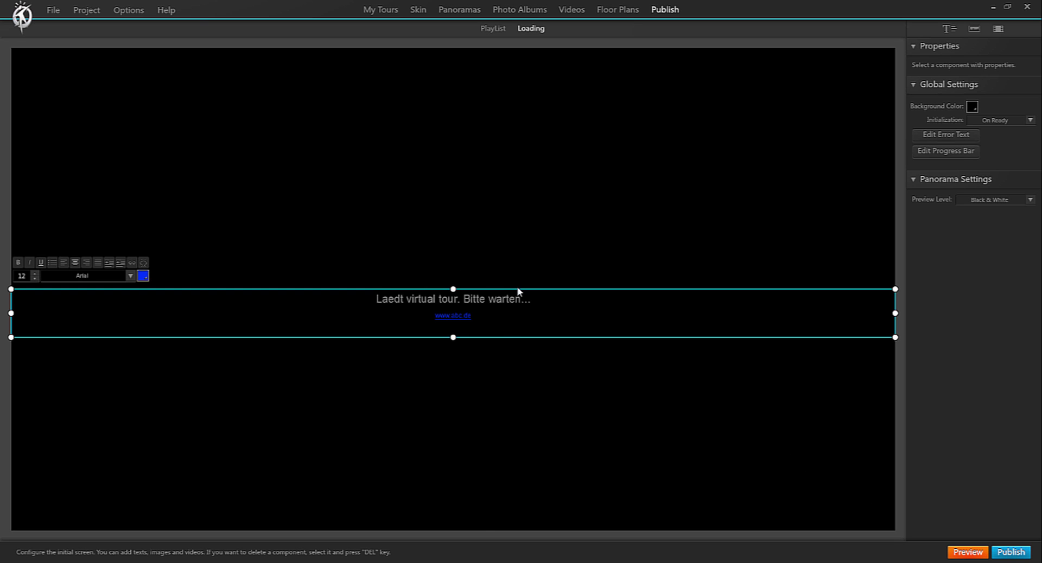
drag(518, 288, 530, 171)
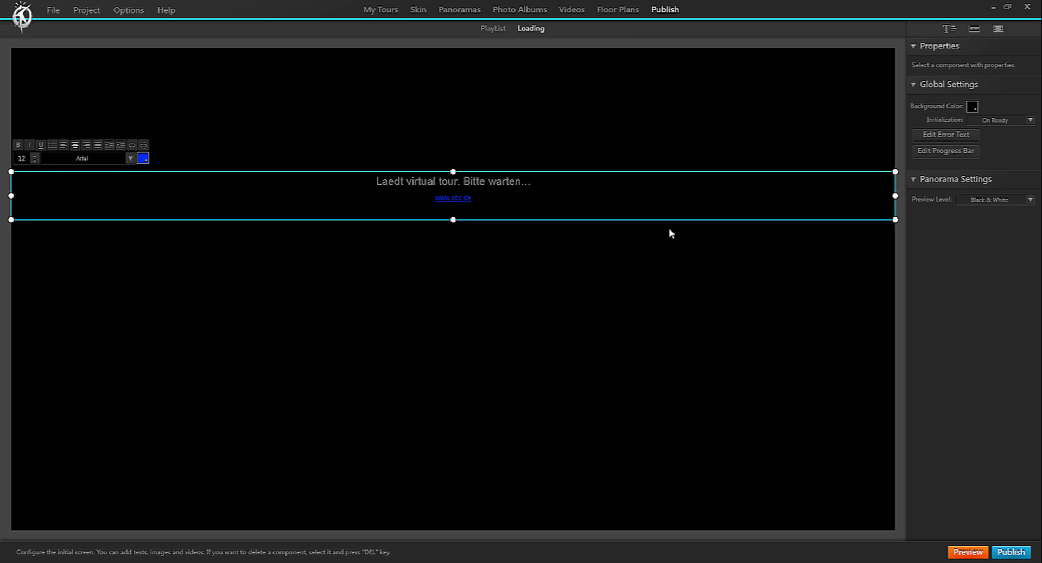
key(Delete)
click(972, 107)
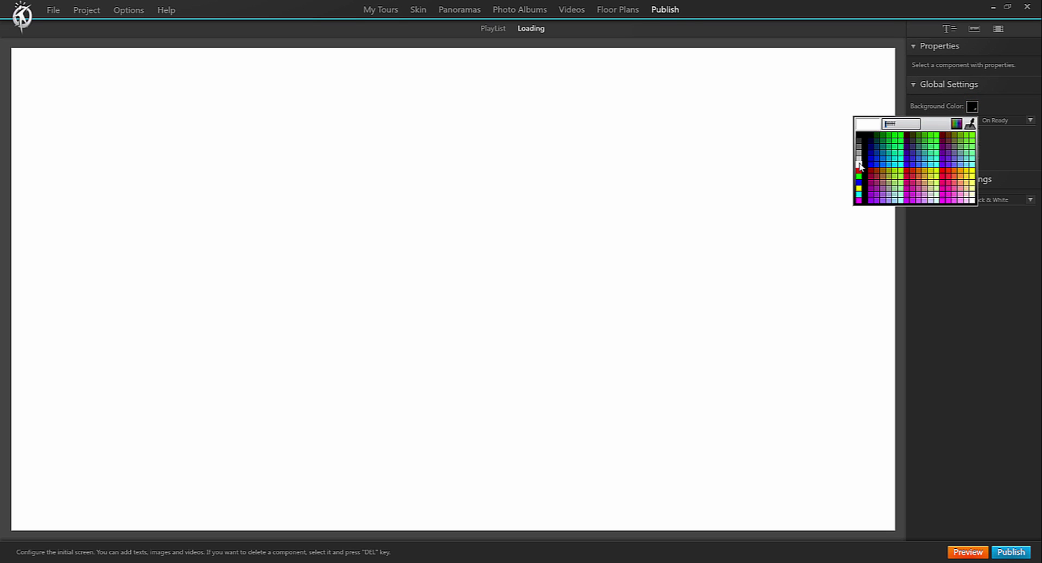
click(859, 163)
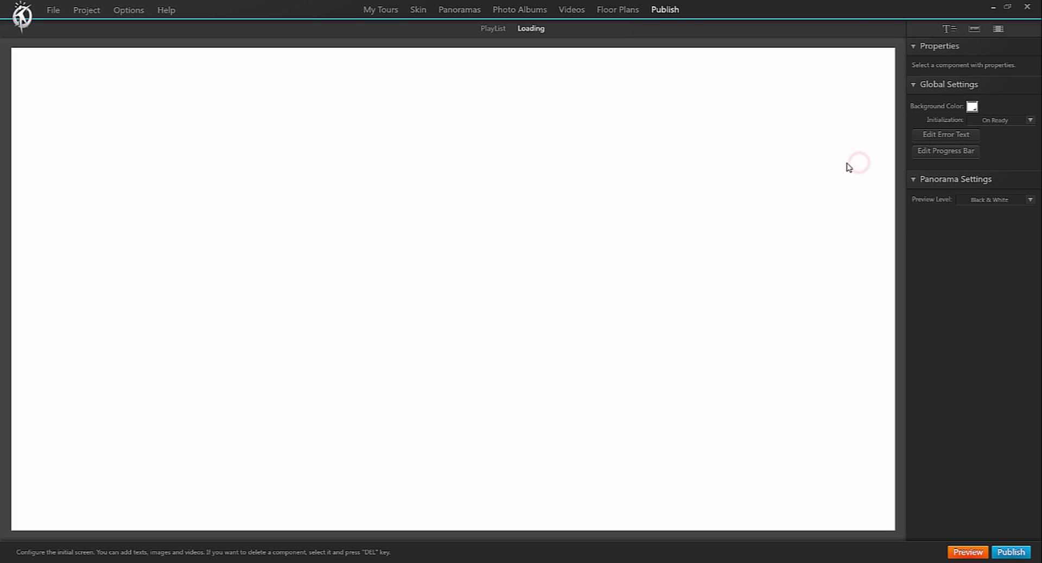
- Add a photo to the loading screen with Scale Mode set to Fit Outside
click(975, 31)
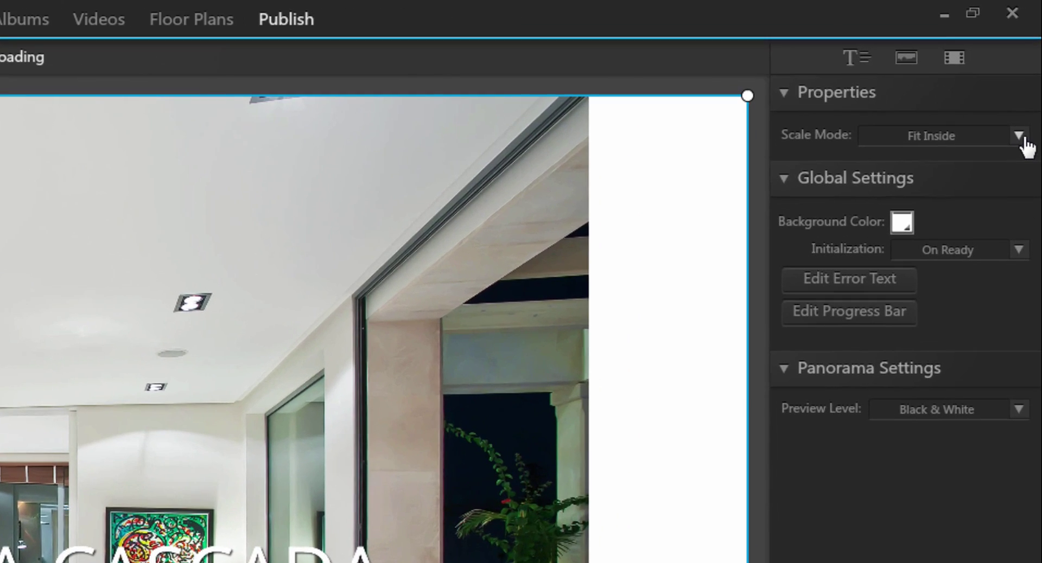
click(1021, 137)
click(885, 176)
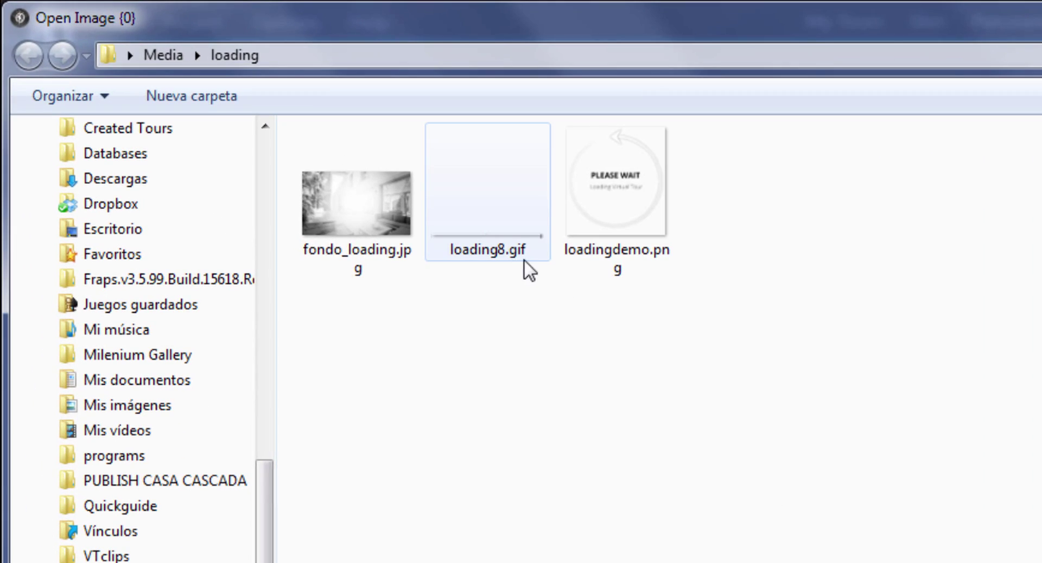
- Insert fondo_loading.jpg as the loading background and set it to Fit Outside
mouse_move(516, 259)
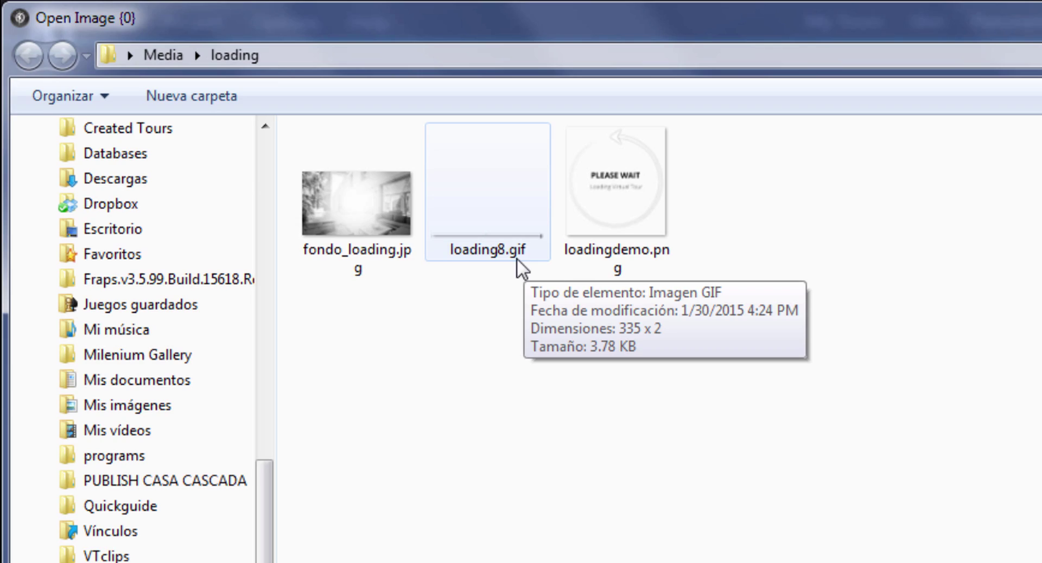
double_click(517, 258)
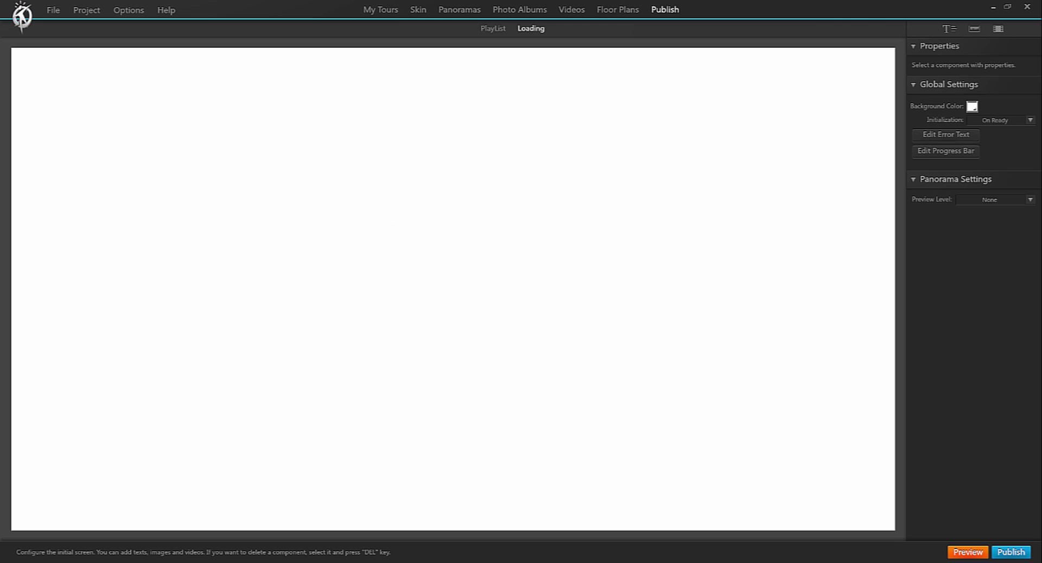
click(974, 29)
click(169, 100)
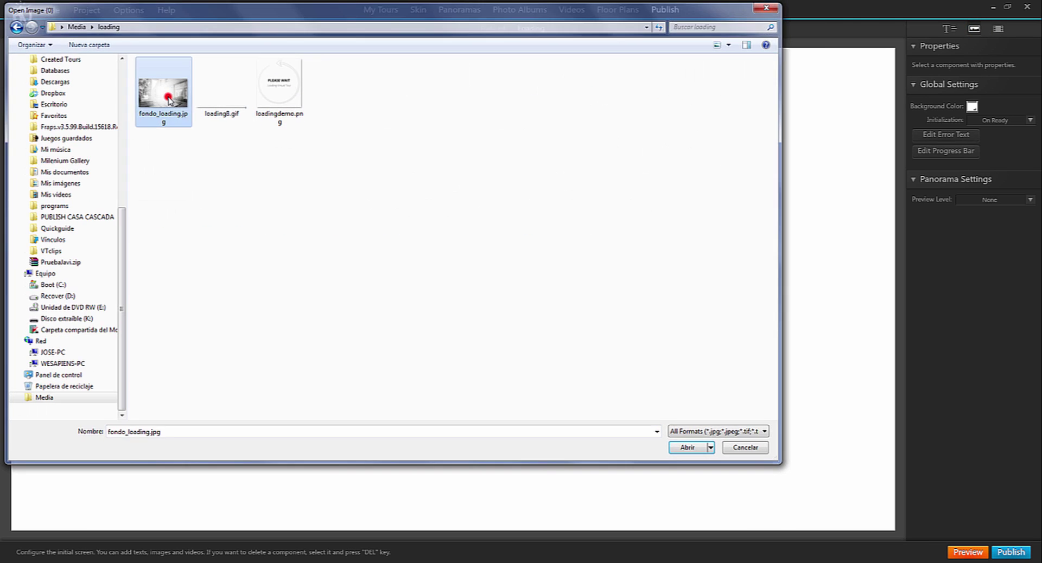
double_click(169, 99)
click(348, 279)
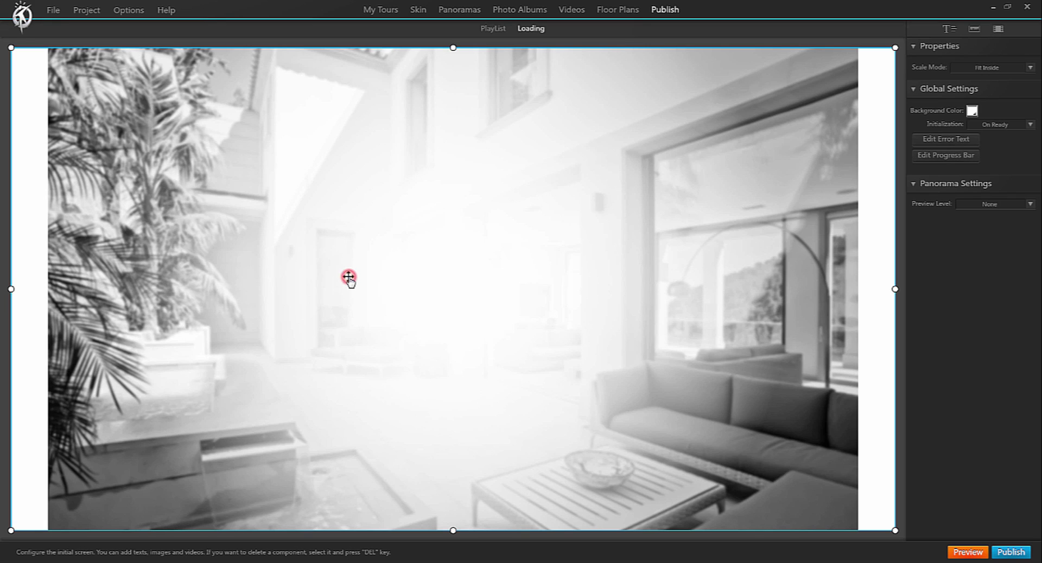
click(1031, 67)
click(977, 84)
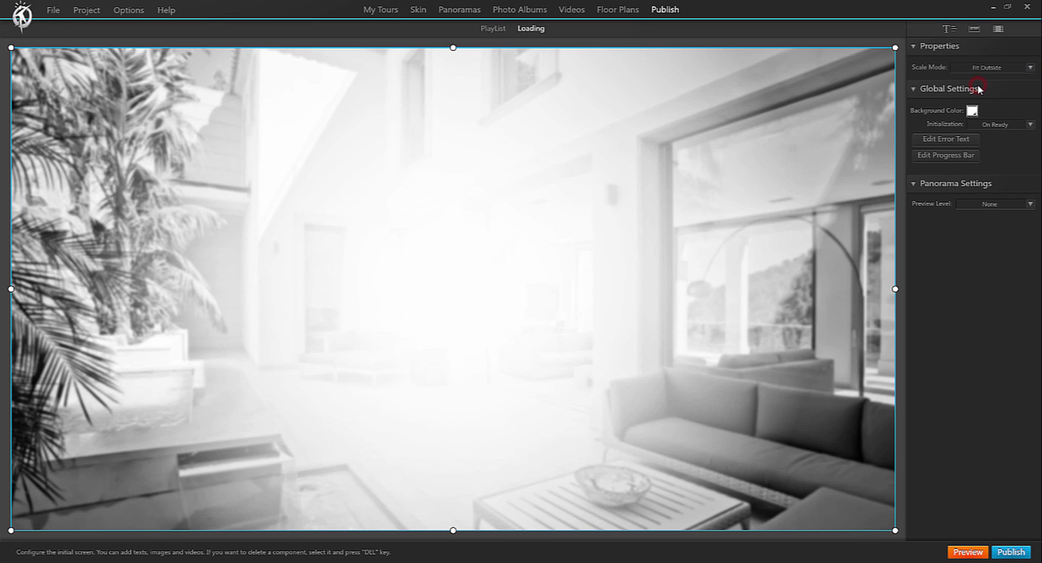
- Insert loadingdemo.png and centre its PLEASE WAIT graphic on the canvas
click(974, 29)
click(282, 92)
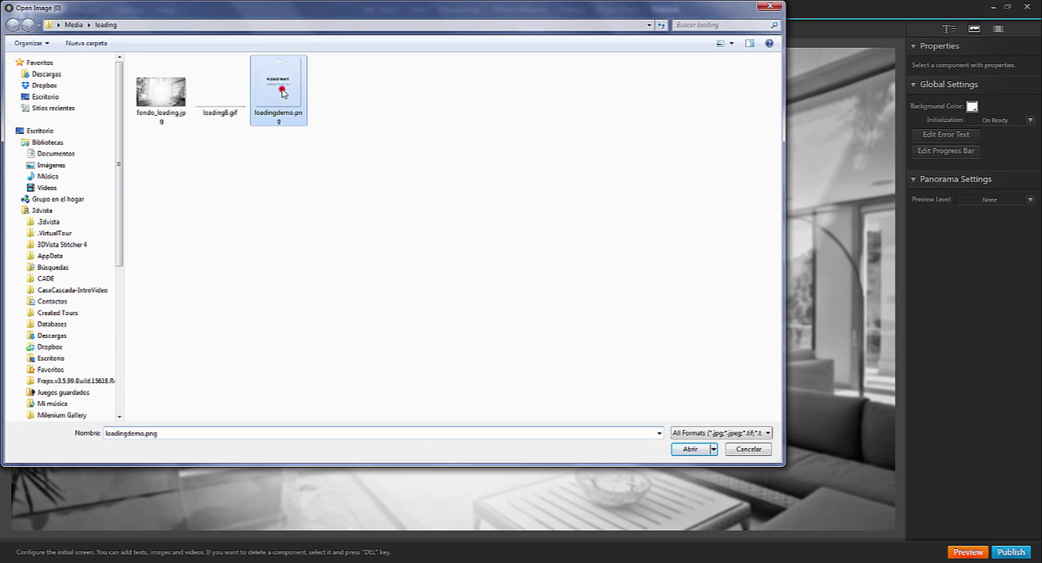
double_click(282, 92)
drag(437, 274, 383, 218)
drag(452, 321, 456, 316)
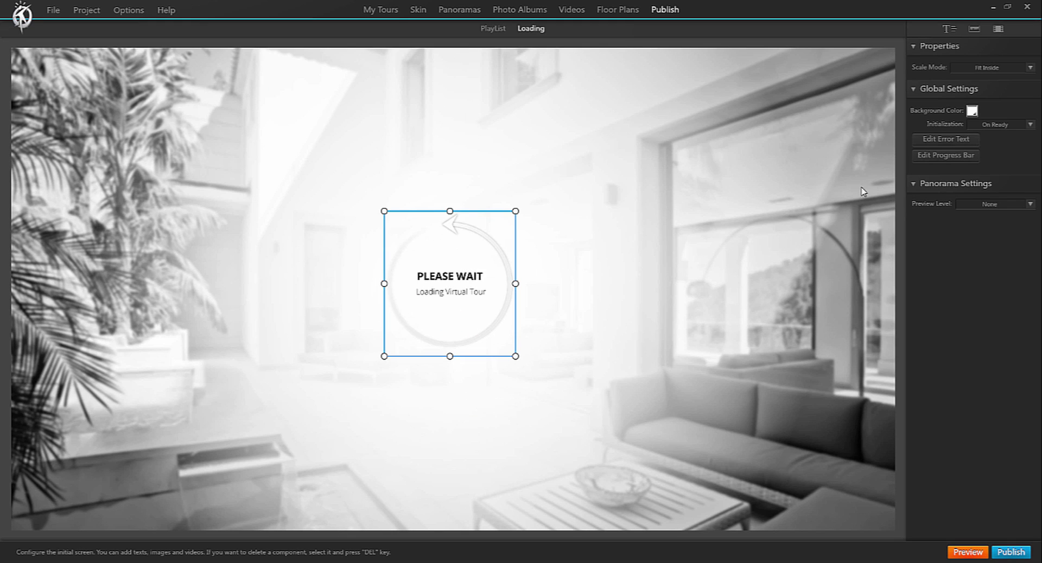
- Insert the animated loading8.gif progress bar and shift it about 125 px left
click(974, 30)
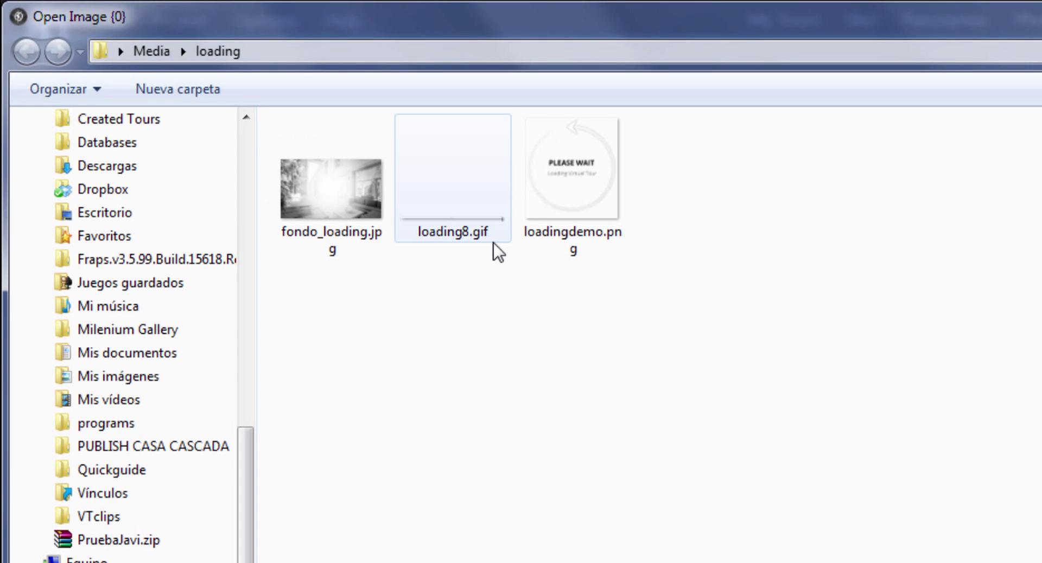
mouse_move(480, 241)
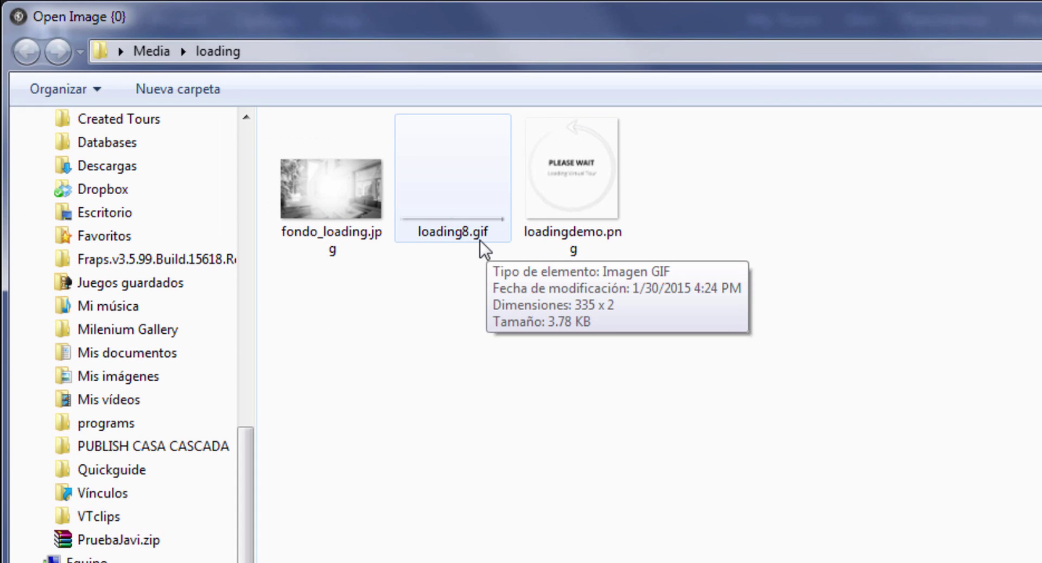
double_click(449, 172)
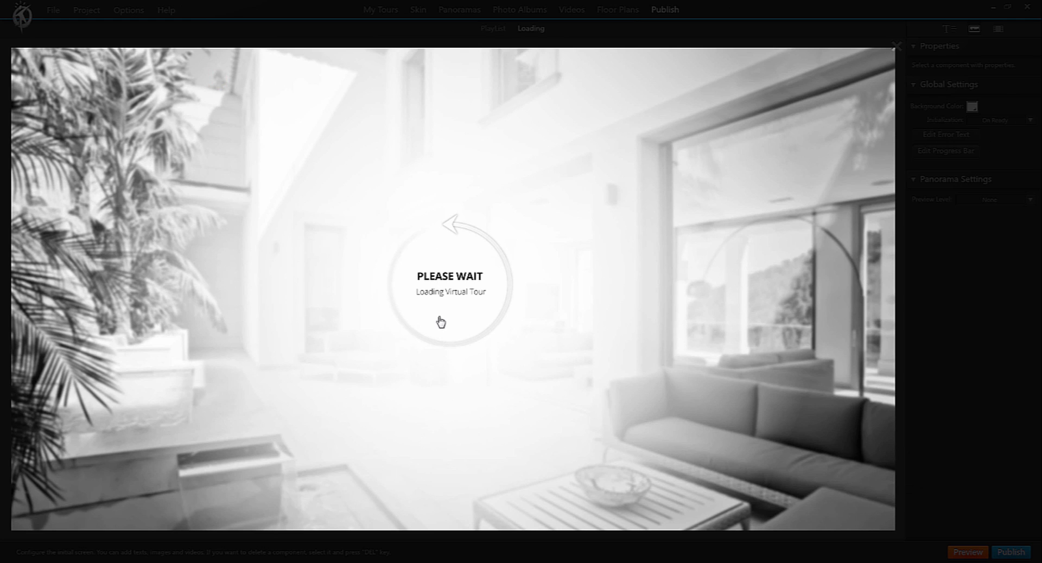
drag(481, 315, 425, 315)
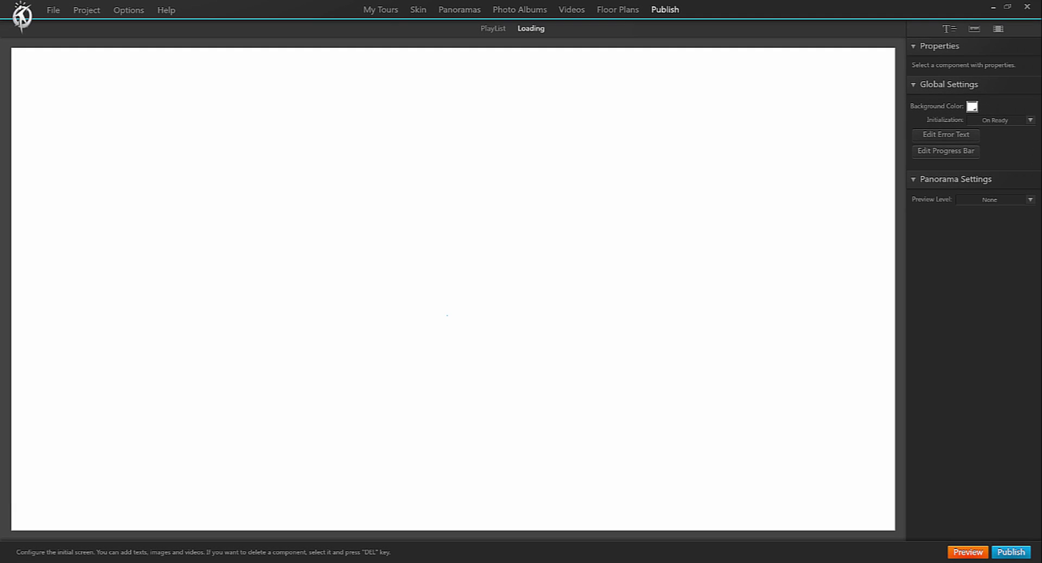
- Insert CasaCascada-LoadingVideowithAudio.wmv and scale it to Fit Outside
click(998, 29)
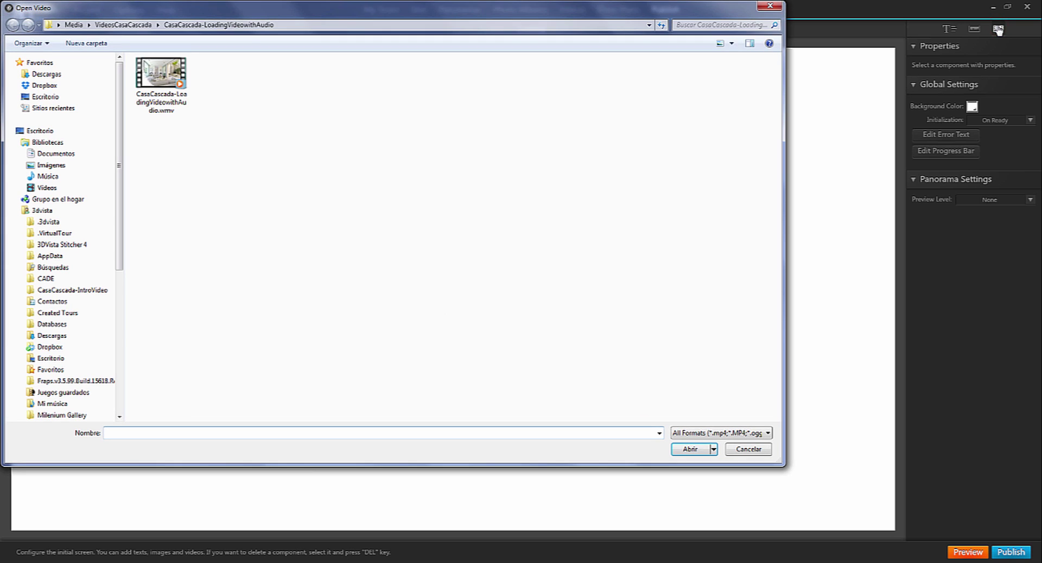
double_click(161, 75)
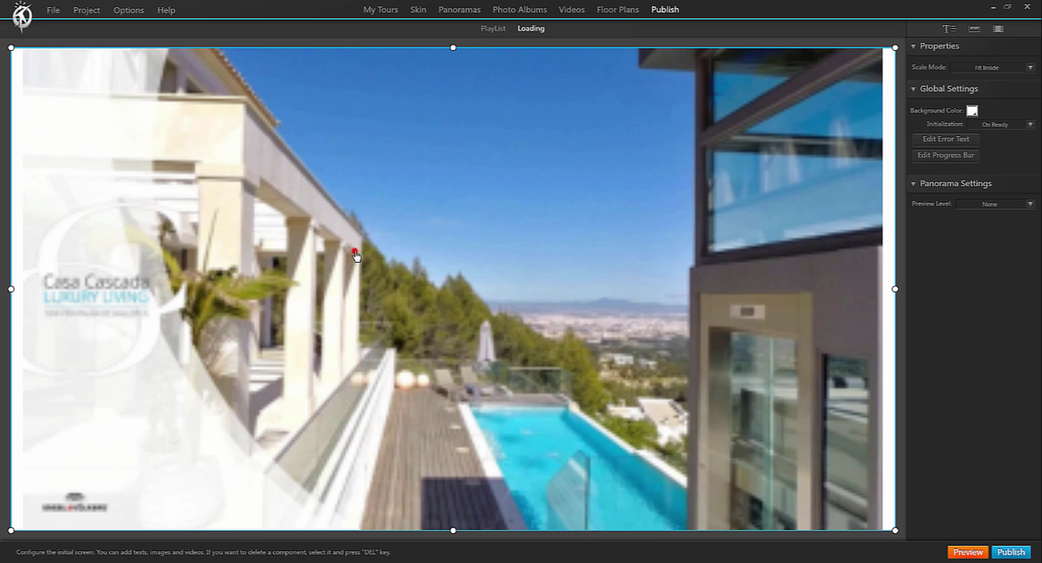
click(355, 253)
click(1031, 68)
click(967, 89)
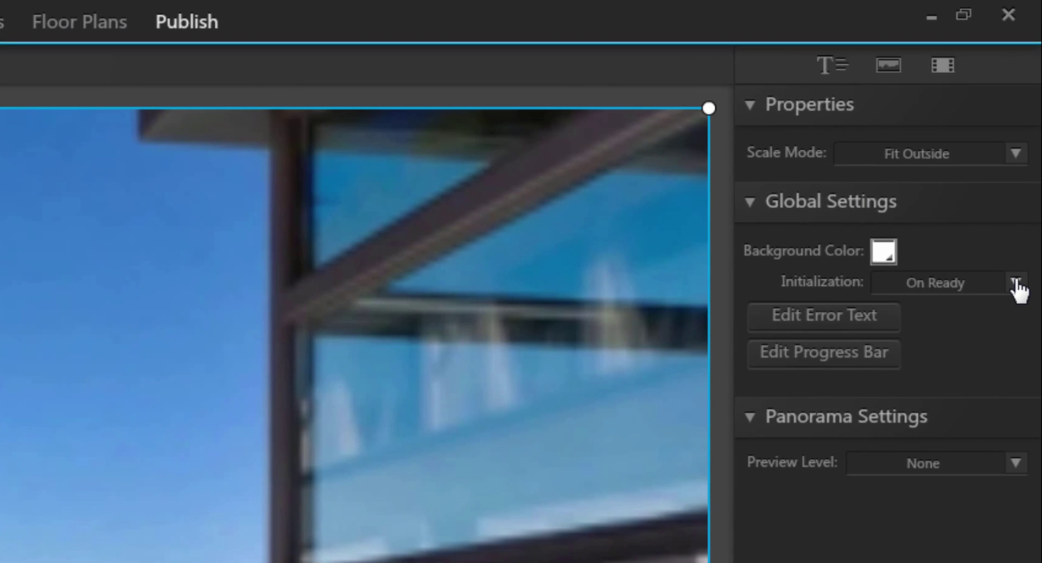
- Set the tour's Initialization option to On Click
click(1016, 282)
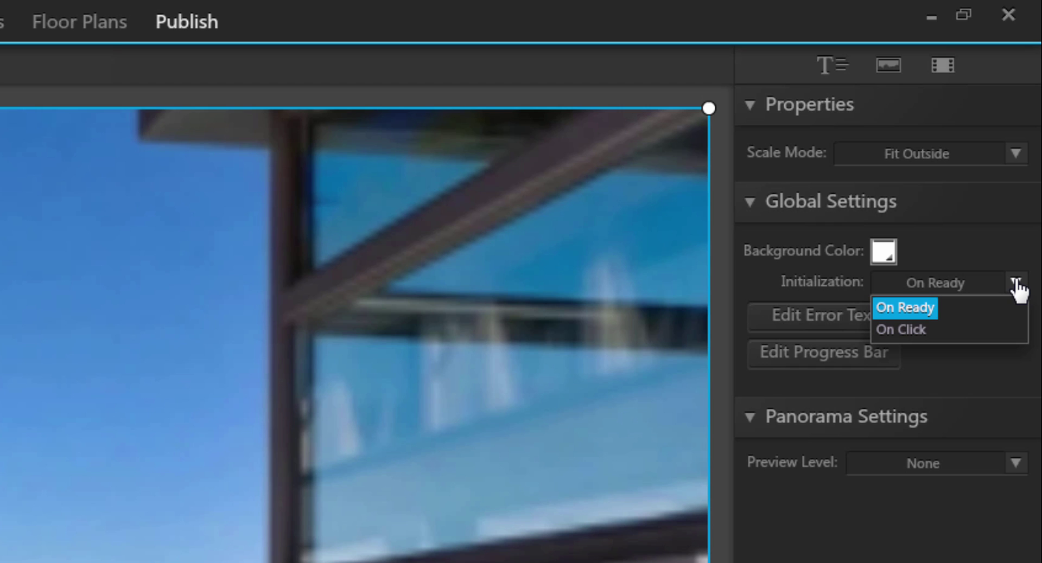
click(904, 327)
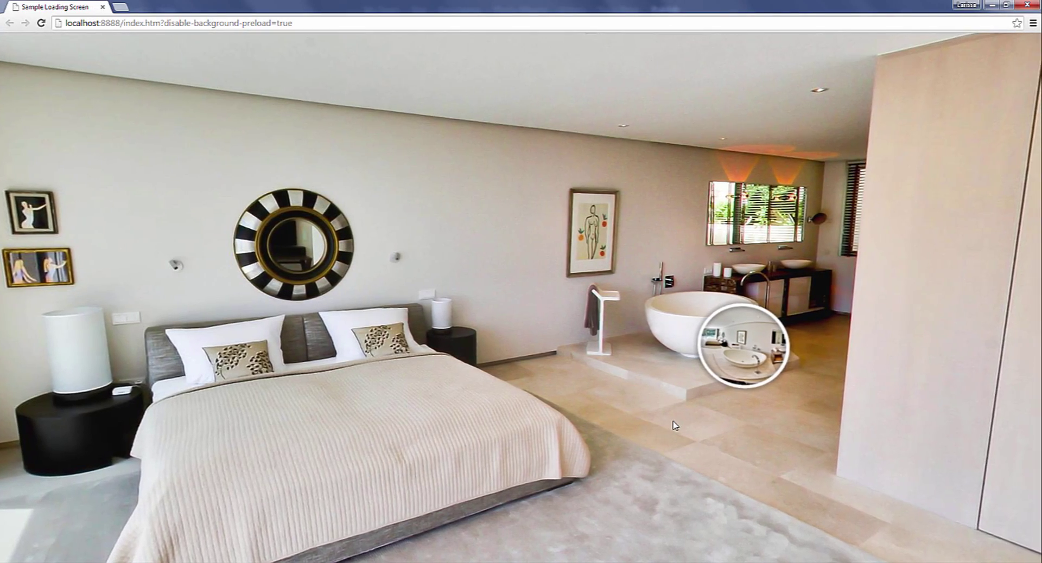
- Rotate the bedroom panorama left in the Chrome preview past the glass doors to the balcony view
drag(658, 432, 568, 440)
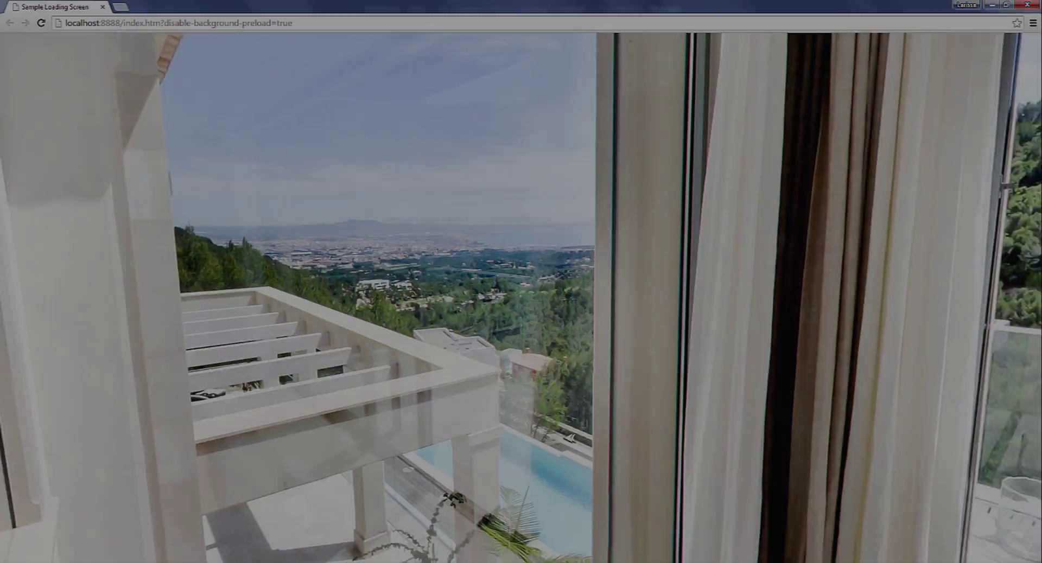